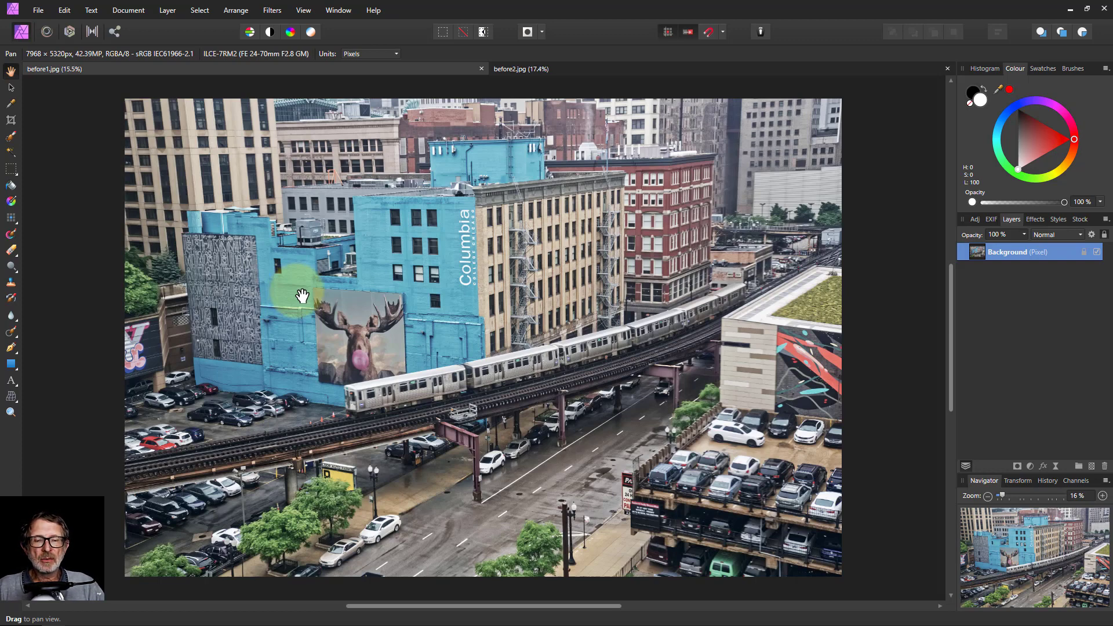
# Add a live Depth of Field filter to the city photo and set its mode to Tilt Shift.
pyautogui.click(1055, 466)
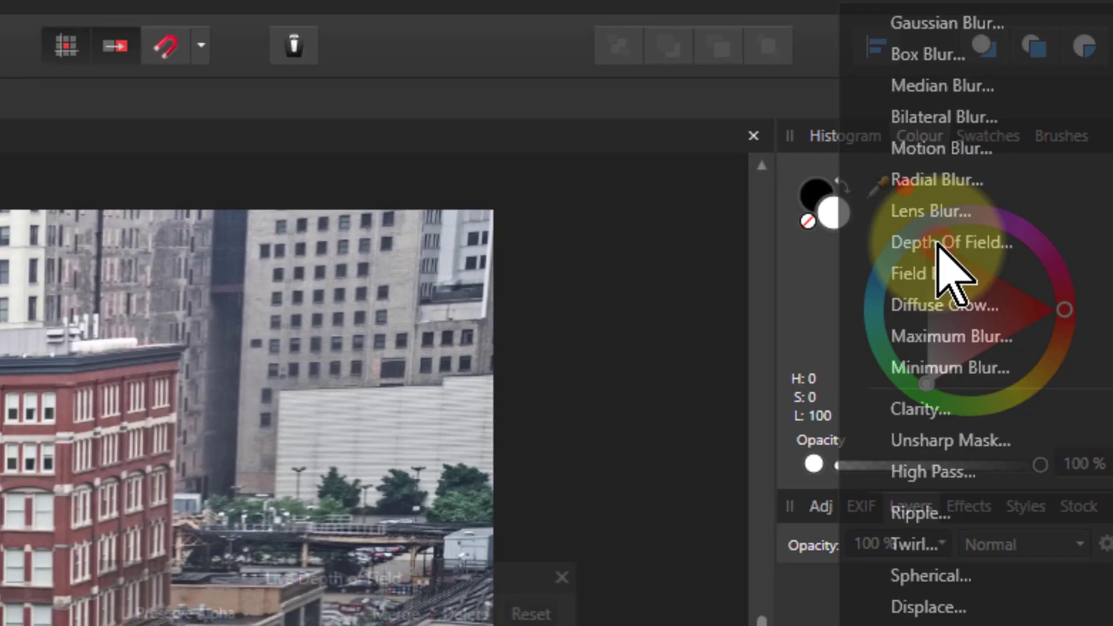
pyautogui.click(851, 323)
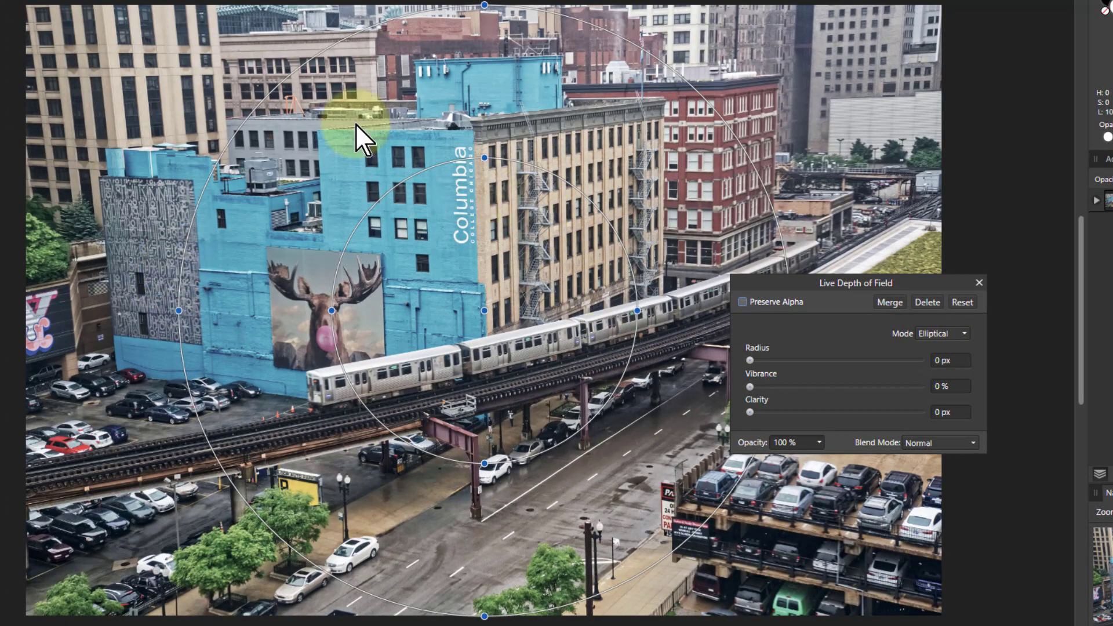
pyautogui.click(949, 332)
pyautogui.click(937, 365)
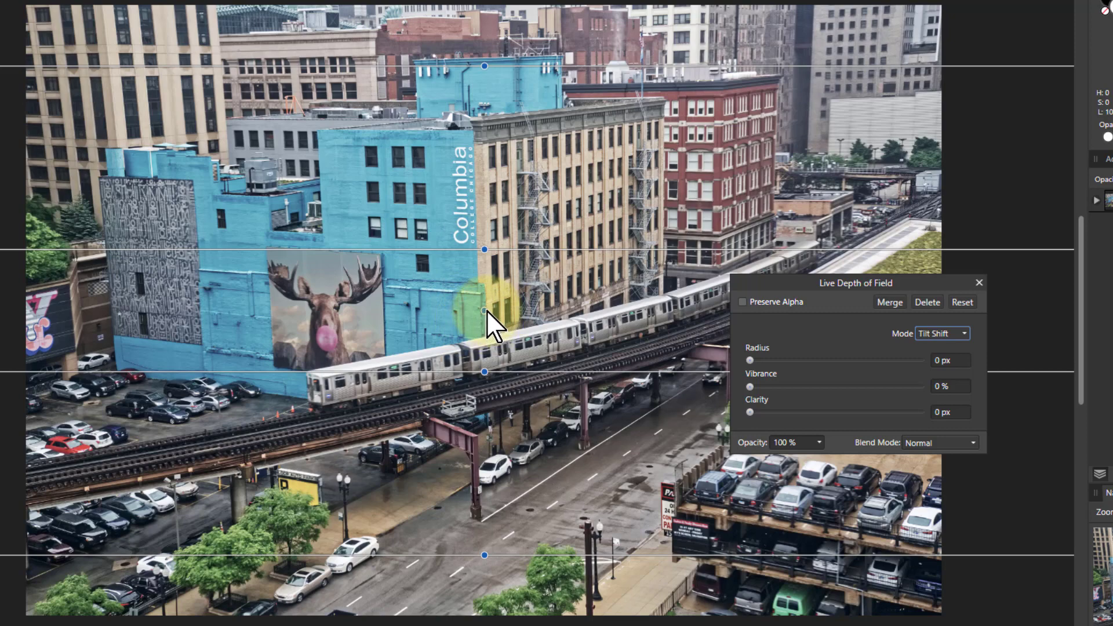
# Shift the tilt-shift centre slightly down toward the train and set the blur radius to 100 px.
pyautogui.moveTo(484, 311)
pyautogui.mouseDown()
pyautogui.moveTo(484, 335)
pyautogui.moveTo(482, 318)
pyautogui.mouseUp()
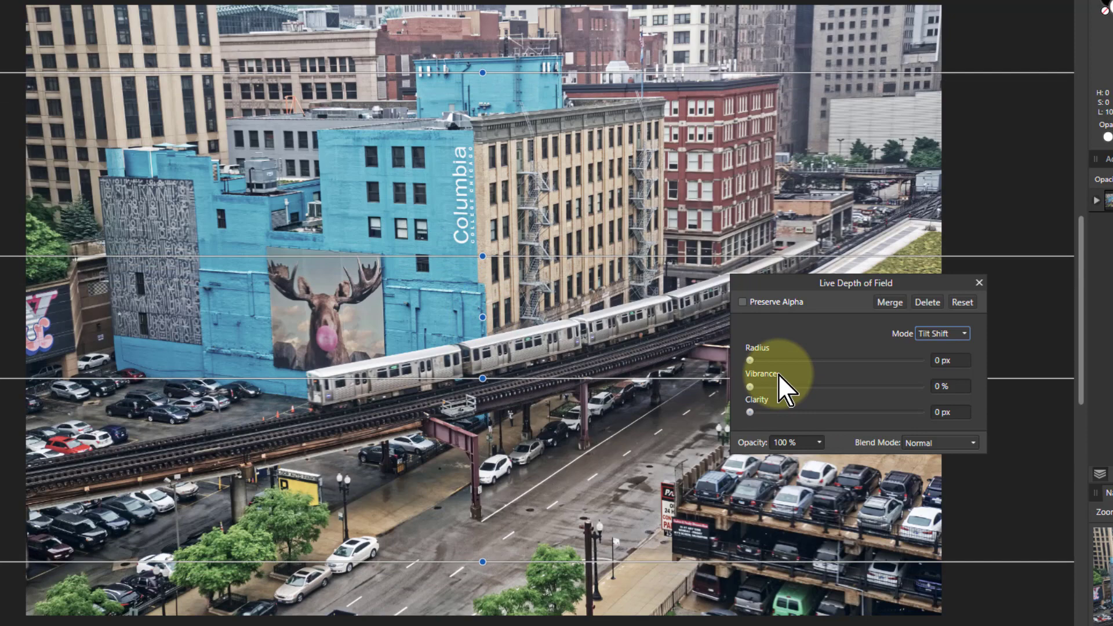
pyautogui.moveTo(750, 360); pyautogui.dragTo(923, 363)
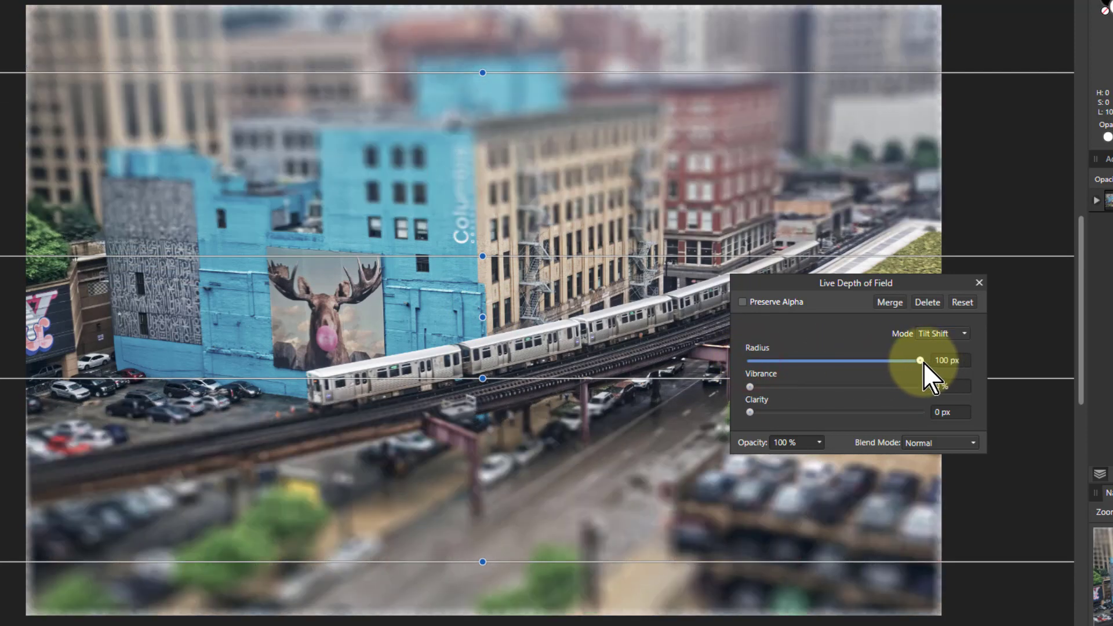
pyautogui.click(456, 261)
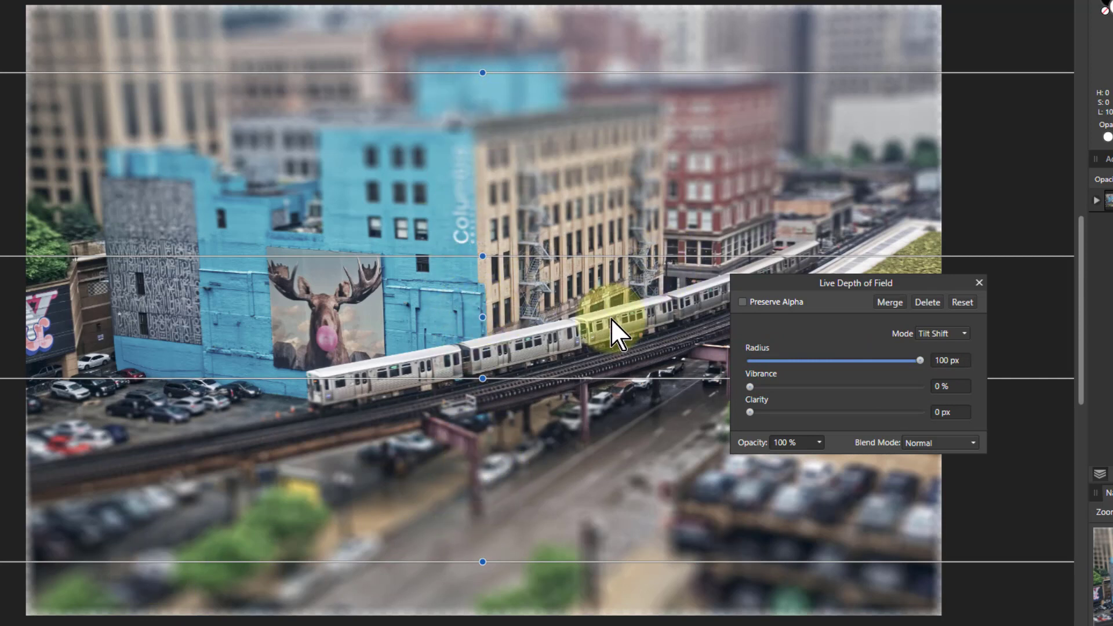
pyautogui.moveTo(612, 319); pyautogui.dragTo(474, 450)
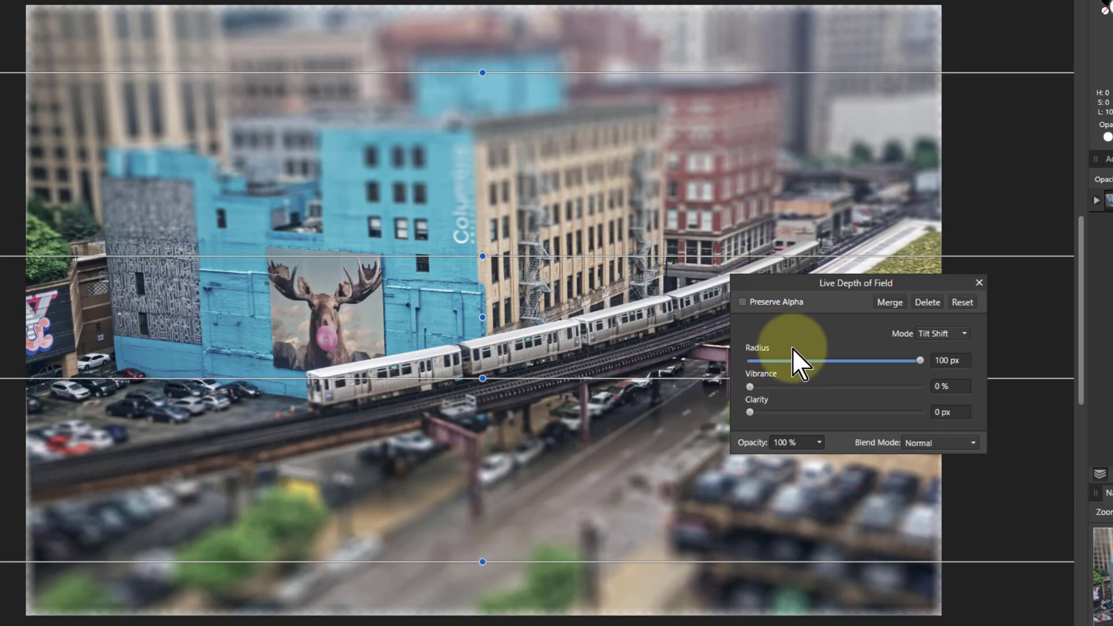
pyautogui.click(481, 303)
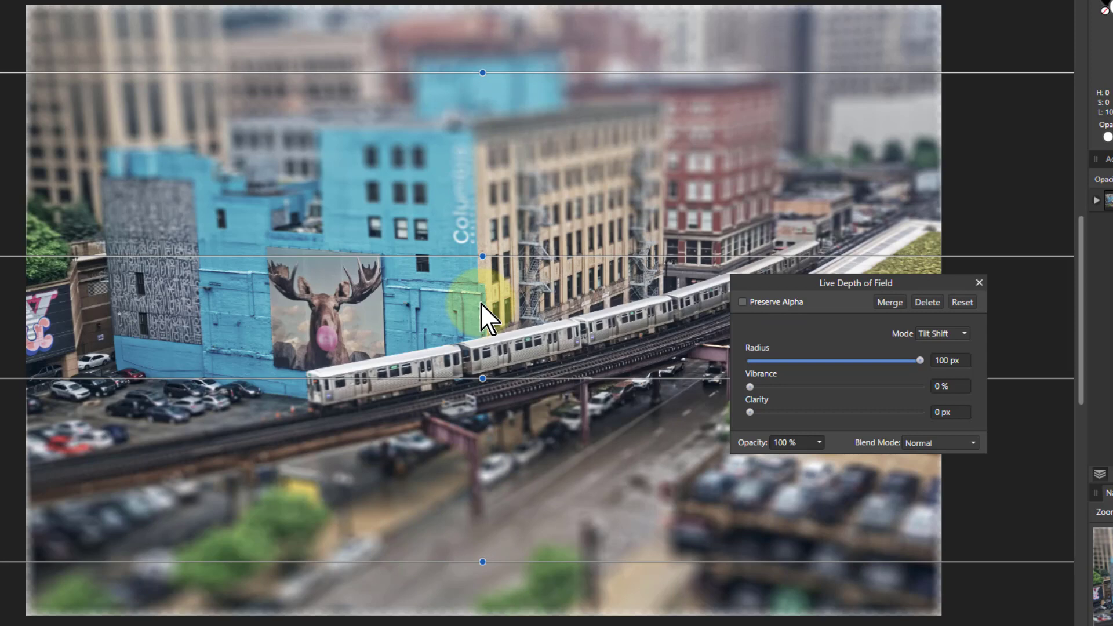
pyautogui.click(141, 329)
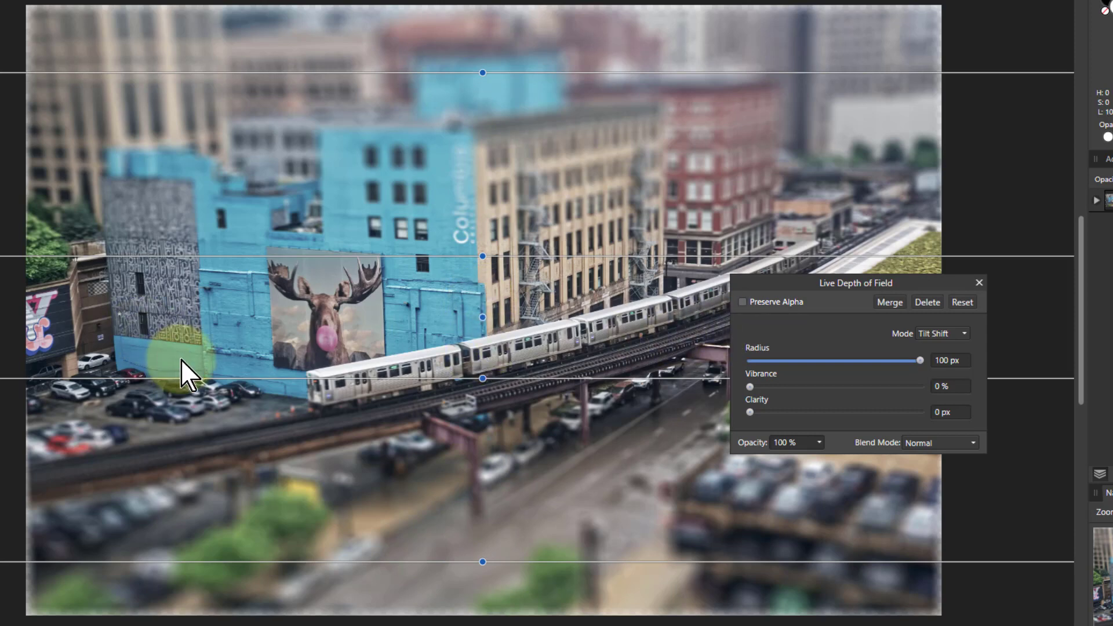
# Tilt the focus band to follow the railway track, centre it on the train and widen its outer blur limits.
pyautogui.moveTo(485, 378)
pyautogui.mouseDown()
pyautogui.moveTo(502, 391)
pyautogui.moveTo(487, 388)
pyautogui.mouseUp()
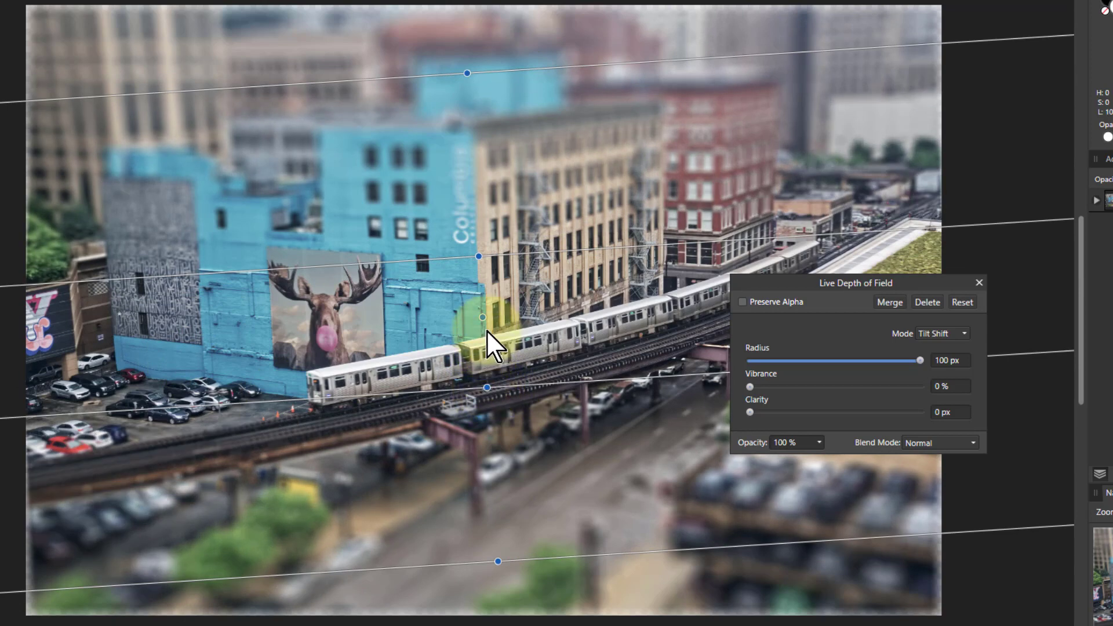
pyautogui.moveTo(485, 330); pyautogui.dragTo(506, 335)
pyautogui.click(450, 436)
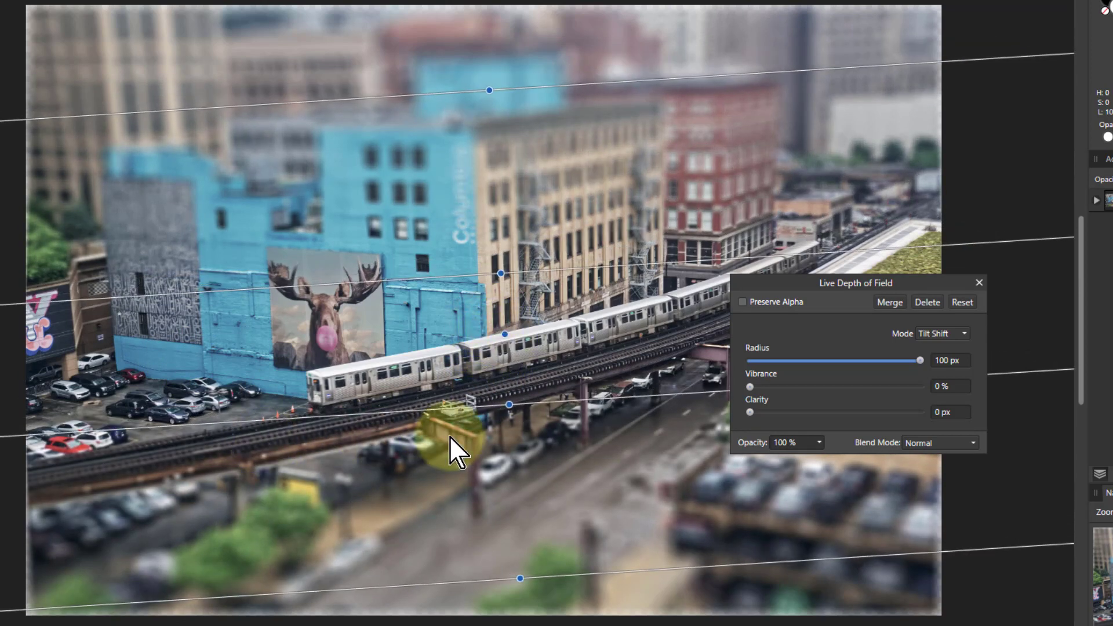
pyautogui.moveTo(520, 579); pyautogui.dragTo(571, 612)
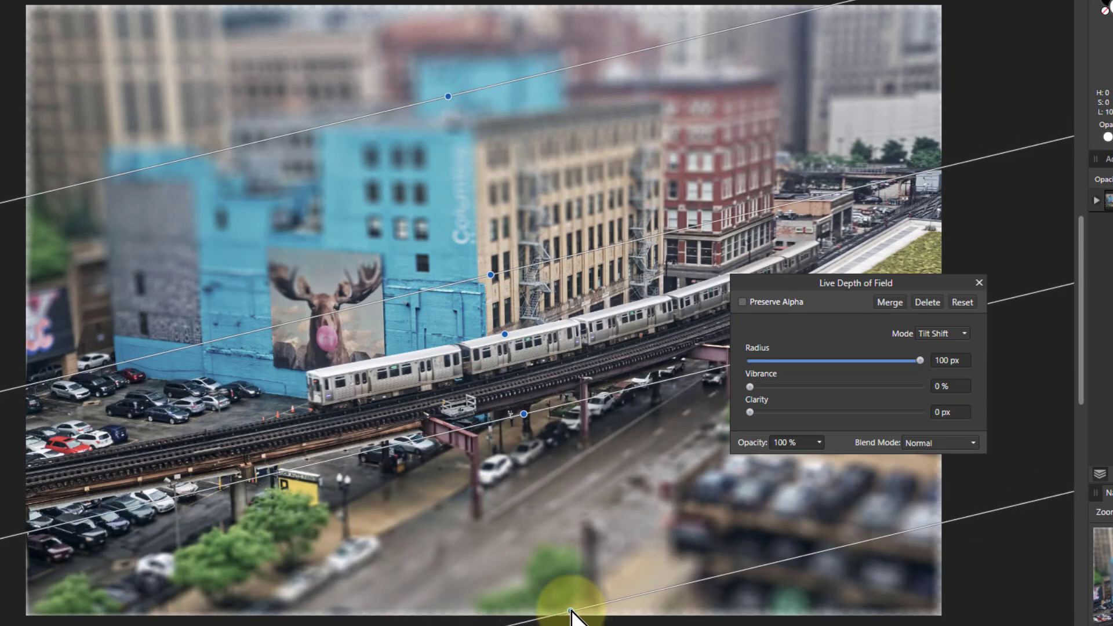
pyautogui.click(678, 341)
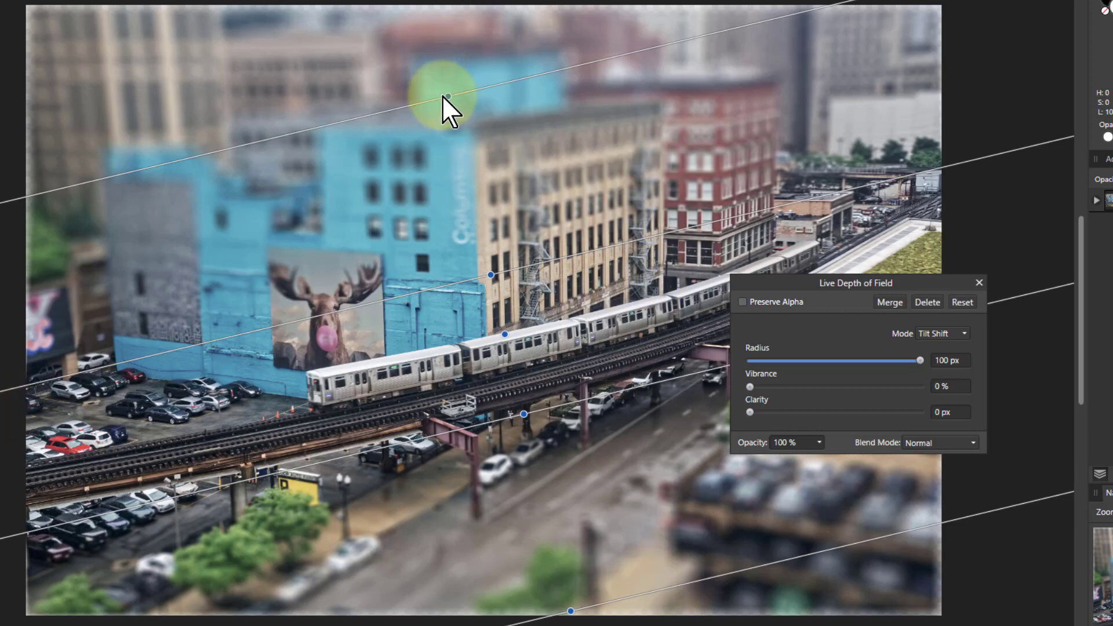
pyautogui.moveTo(447, 96); pyautogui.dragTo(437, 16)
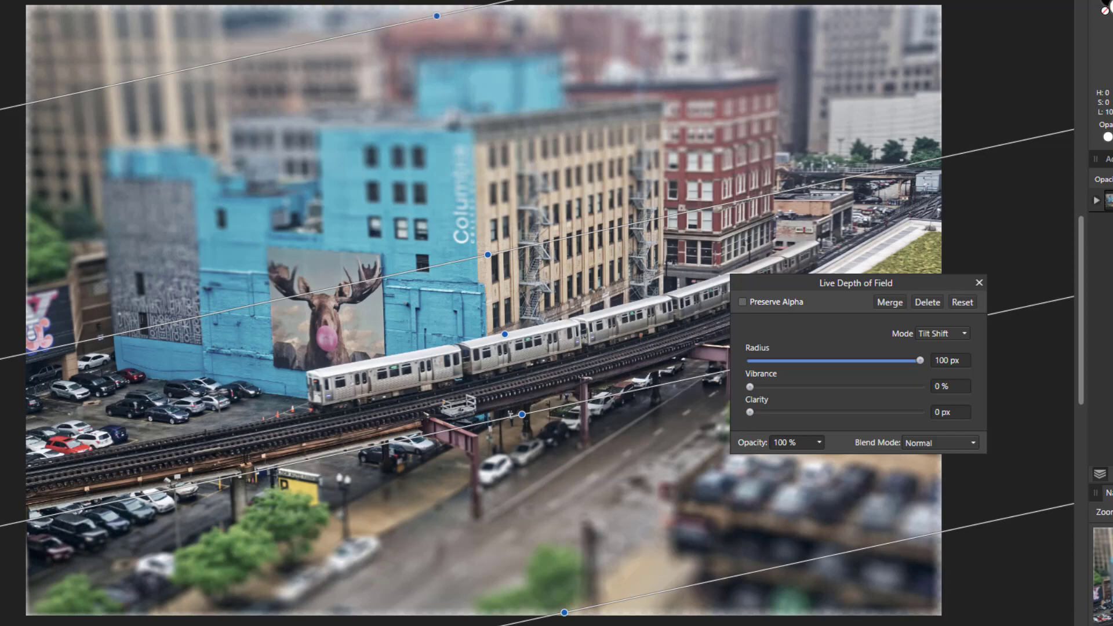
pyautogui.click(224, 13)
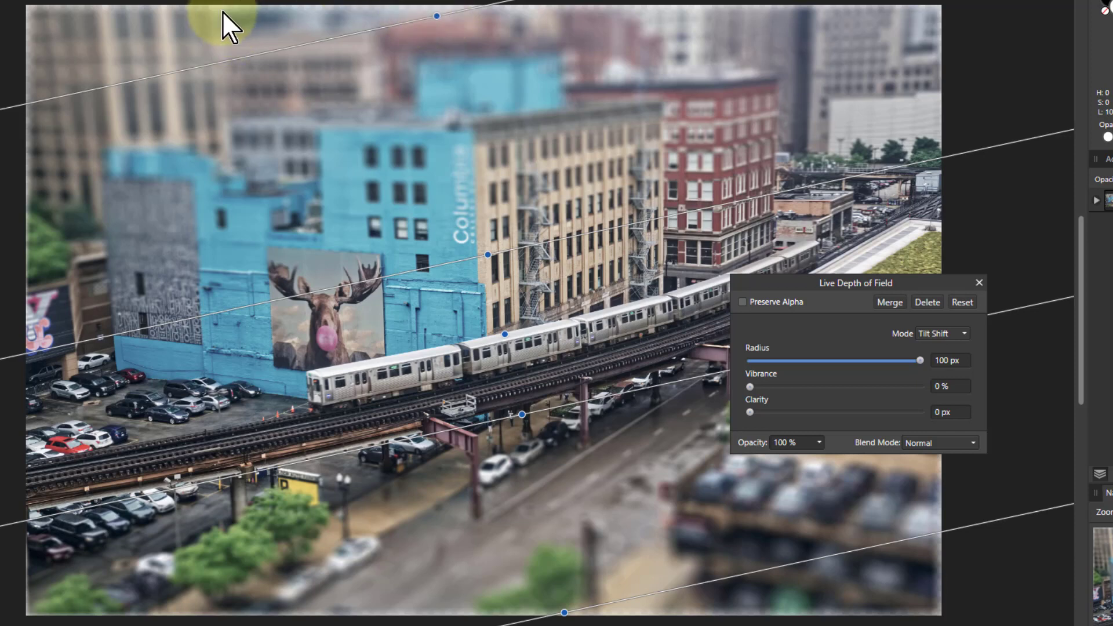
# Enable Preserve Alpha, set the vibrance to 71 % and the clarity to 8.6 px, and close the filter settings.
pyautogui.click(742, 302)
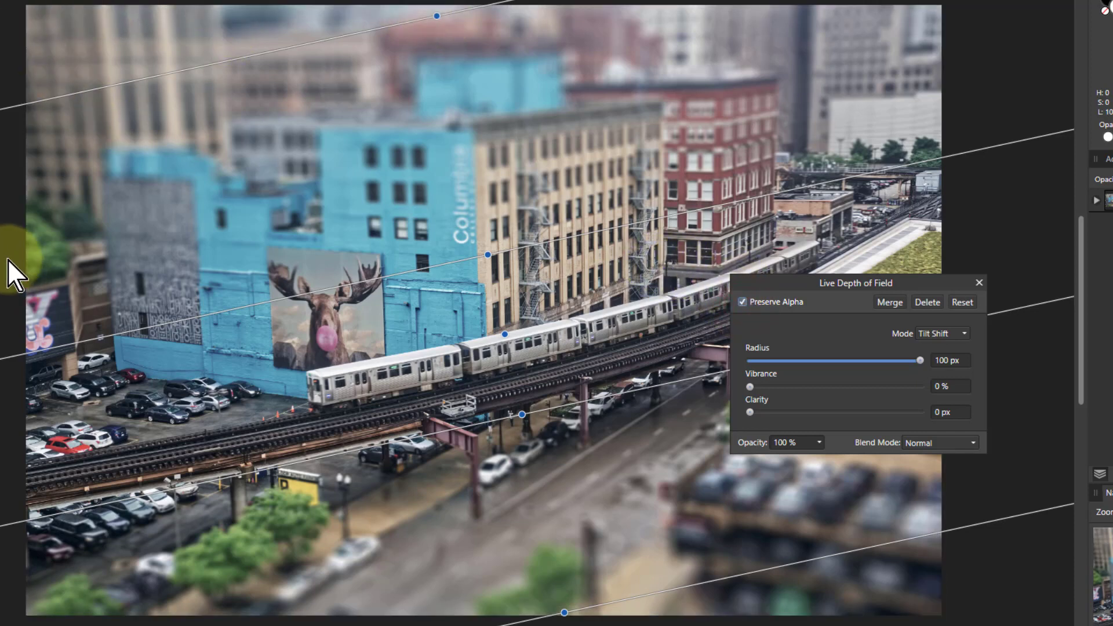
pyautogui.click(447, 399)
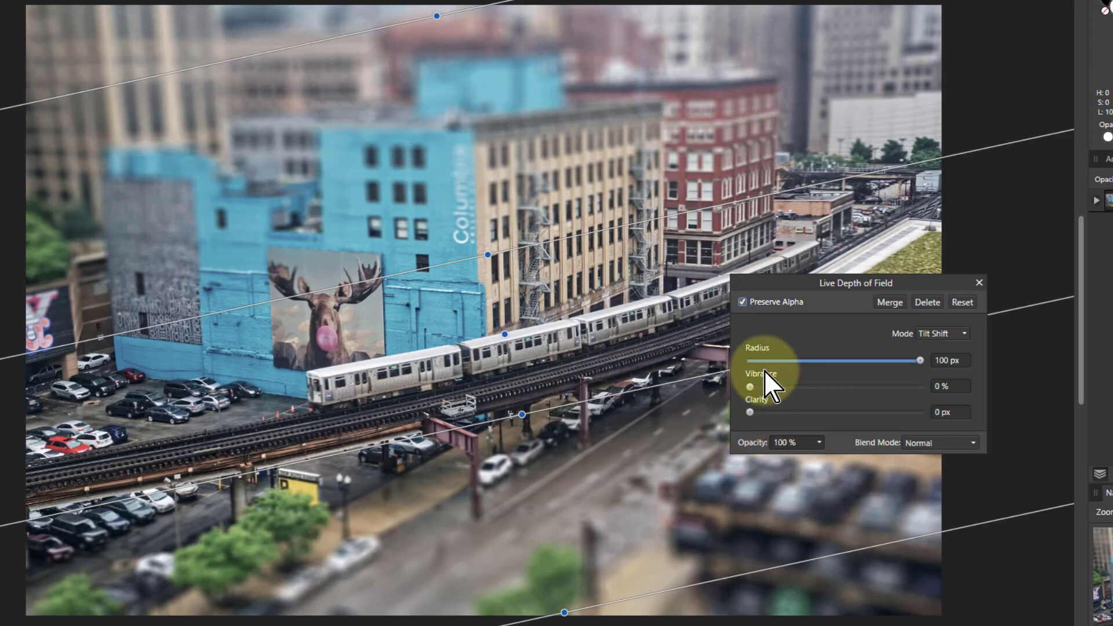
pyautogui.moveTo(750, 386); pyautogui.dragTo(871, 389)
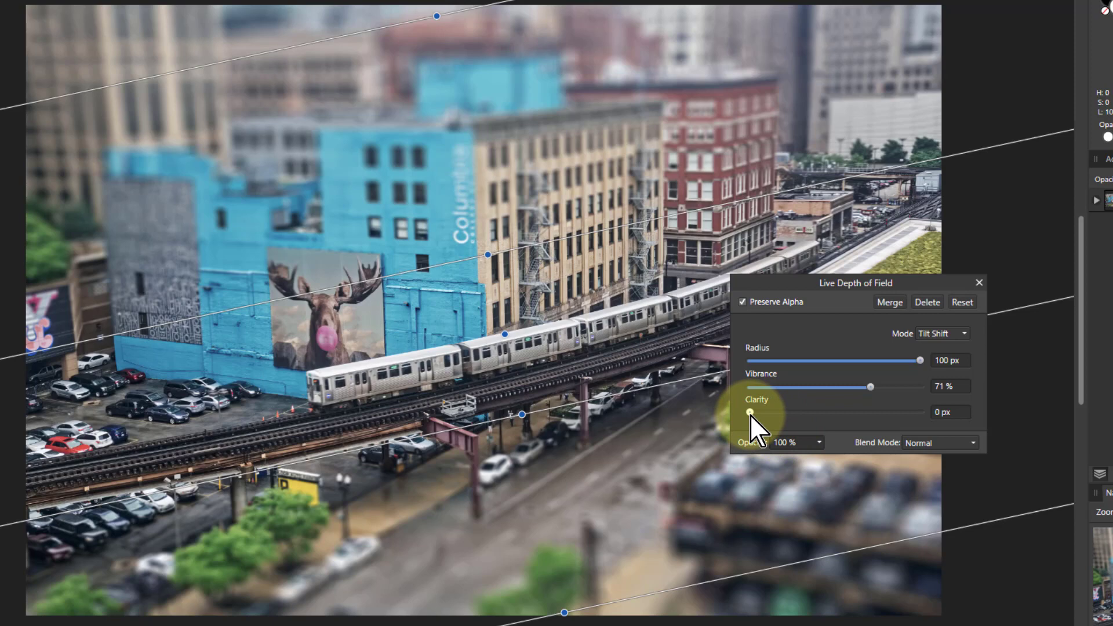
pyautogui.moveTo(753, 413); pyautogui.dragTo(818, 415)
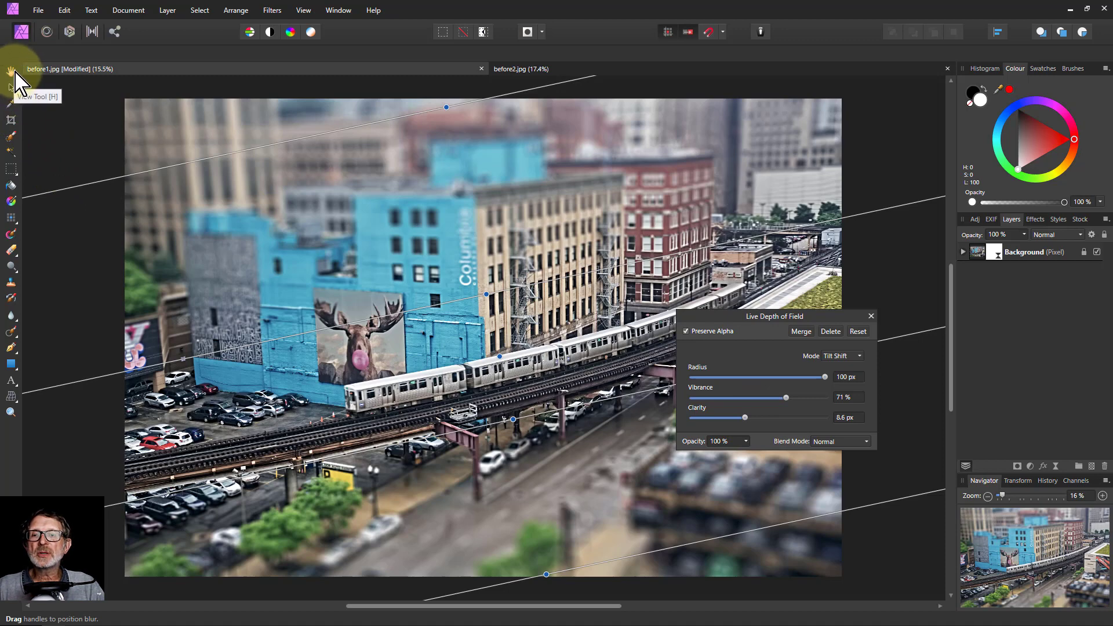
pyautogui.click(12, 71)
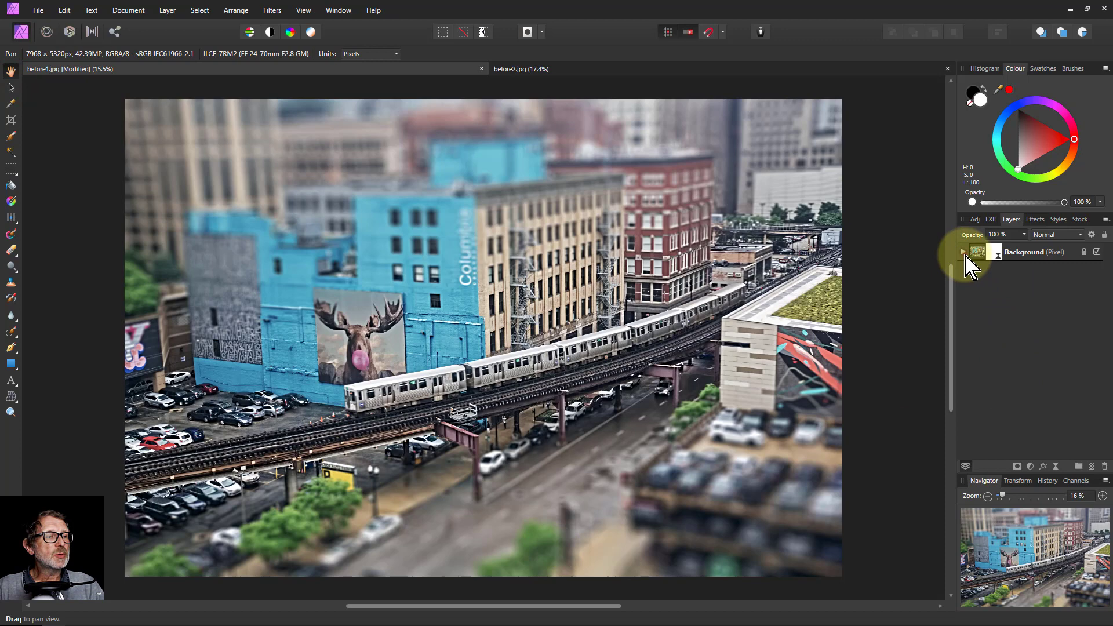
# Reveal the nested Depth of Field Blur layer, check its settings, and toggle its visibility to compare before and after.
pyautogui.click(963, 253)
pyautogui.click(994, 270)
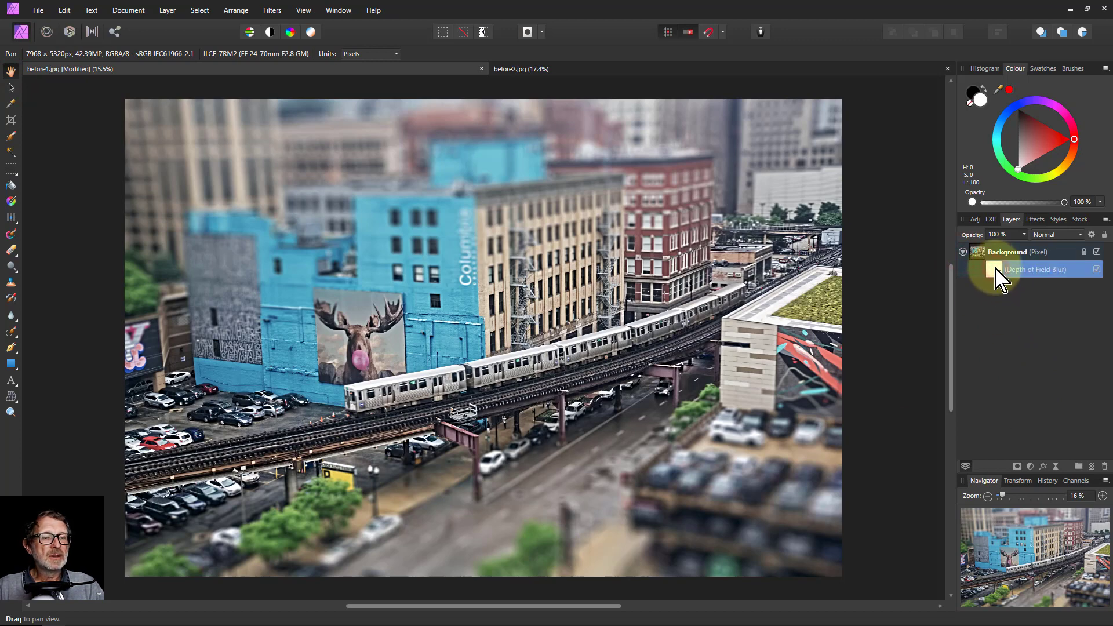
pyautogui.doubleClick(995, 269)
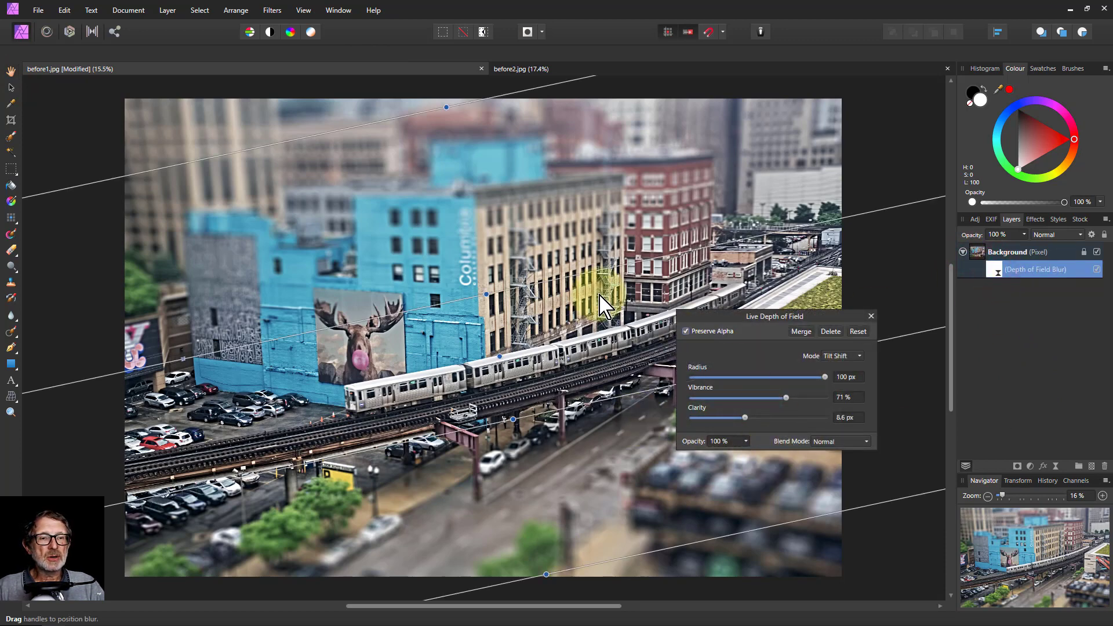
pyautogui.click(870, 316)
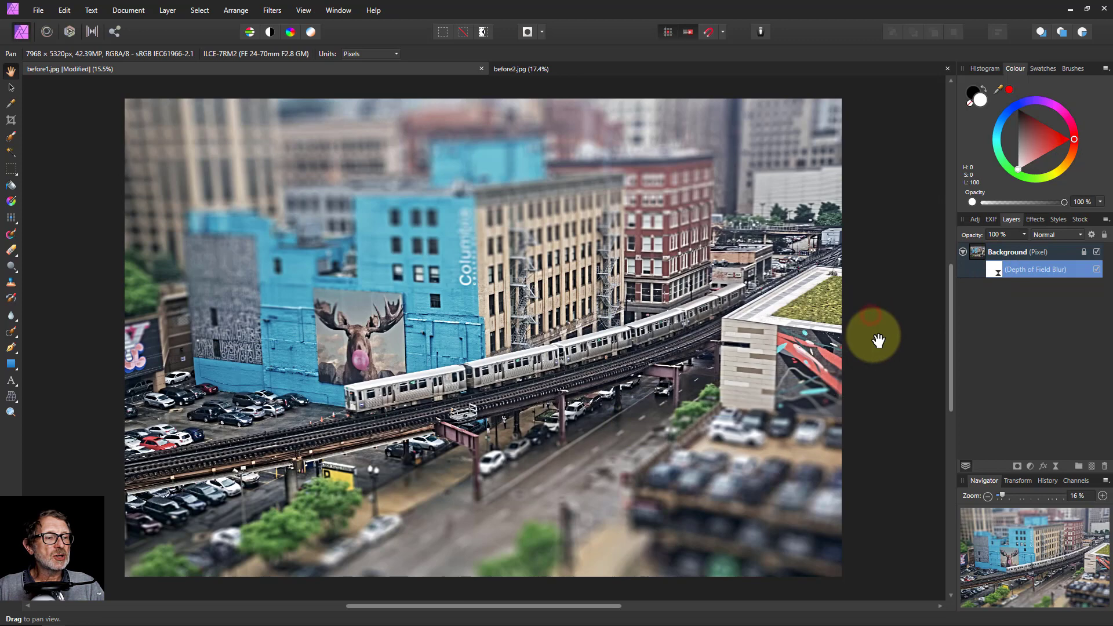
pyautogui.click(1096, 270)
pyautogui.click(1097, 270)
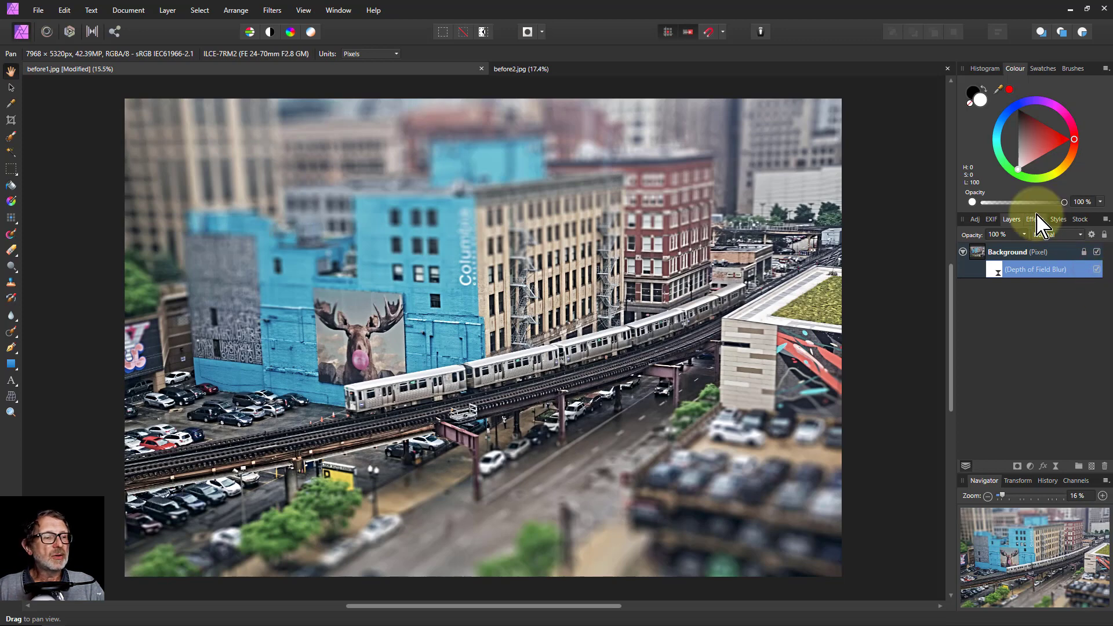
# Reopen the Depth of Field Blur settings, reduce the radius to 42.8 px and close them.
pyautogui.click(995, 270)
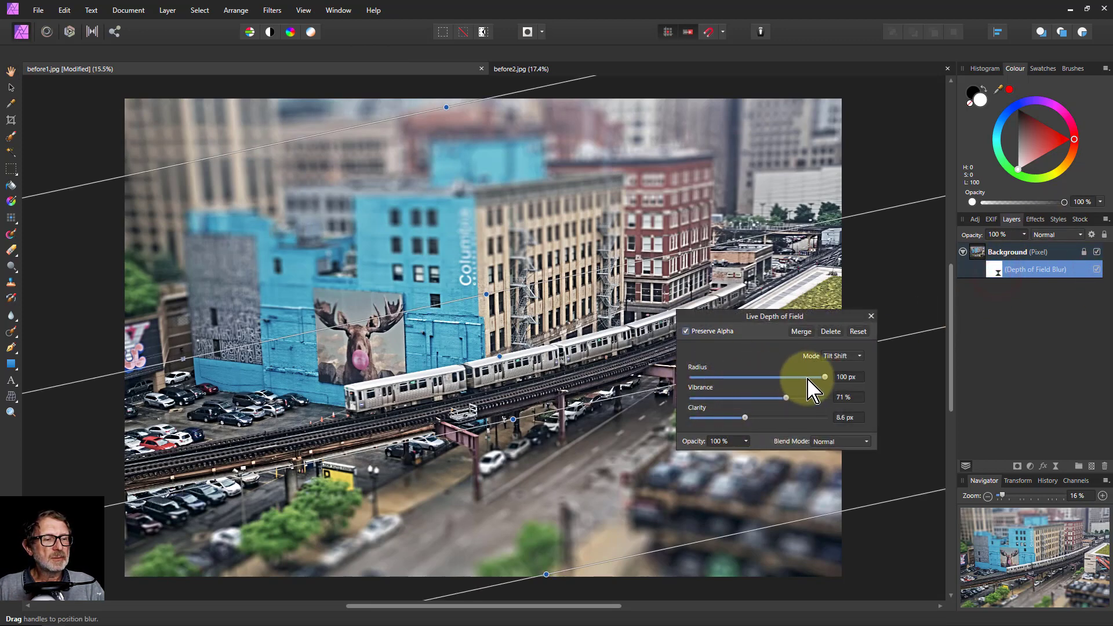
pyautogui.moveTo(825, 376); pyautogui.dragTo(800, 378)
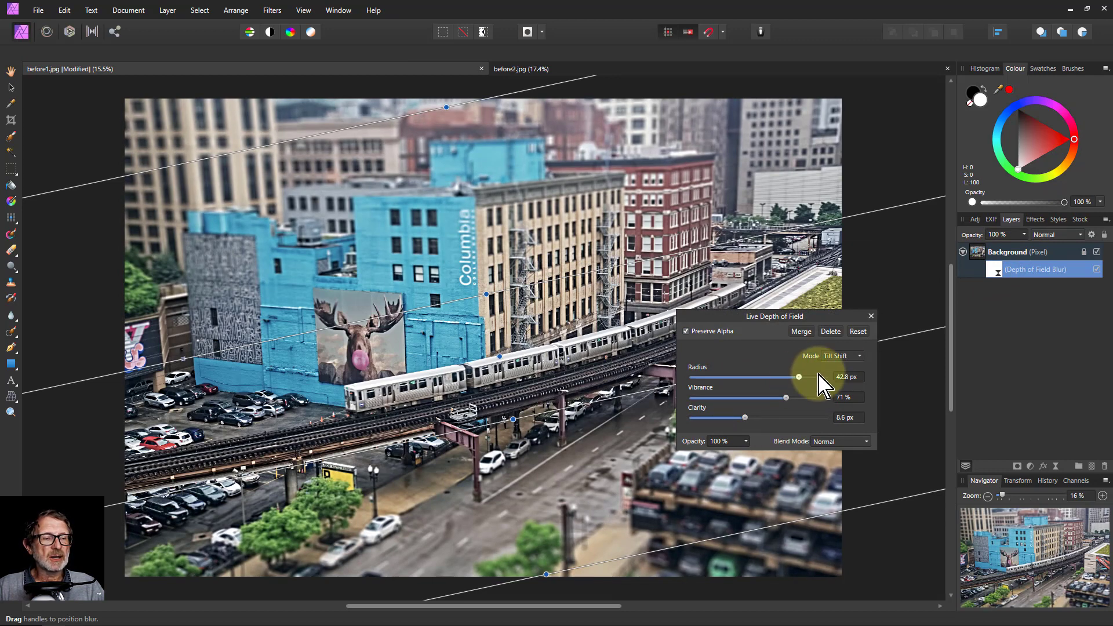
pyautogui.click(870, 316)
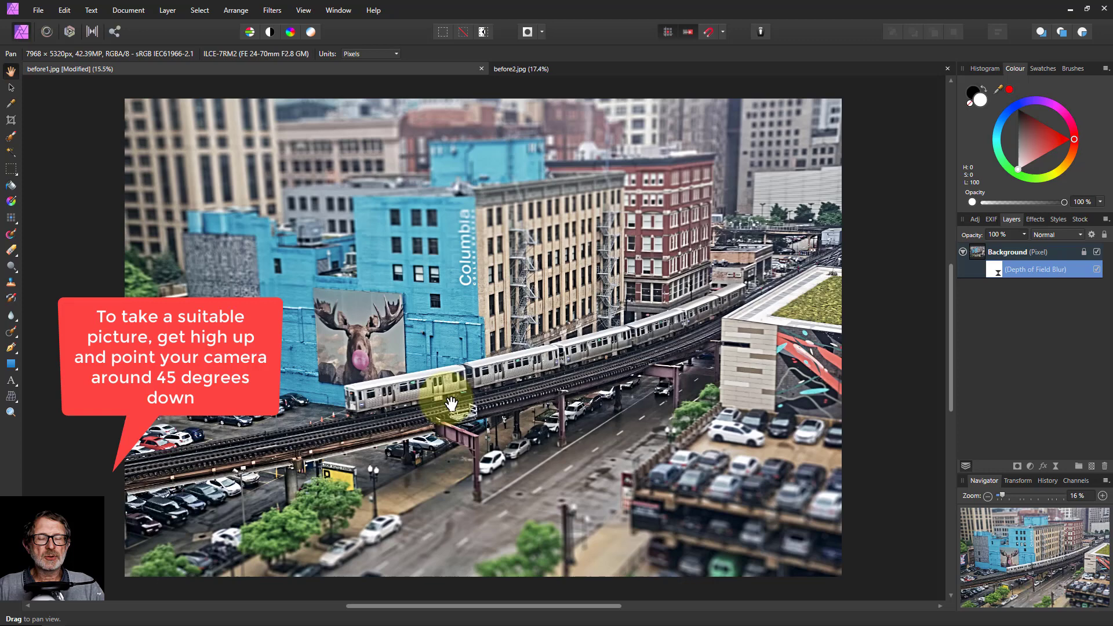
# Switch to before2.jpg and add a live Depth of Field filter to its background layer.
pyautogui.click(566, 72)
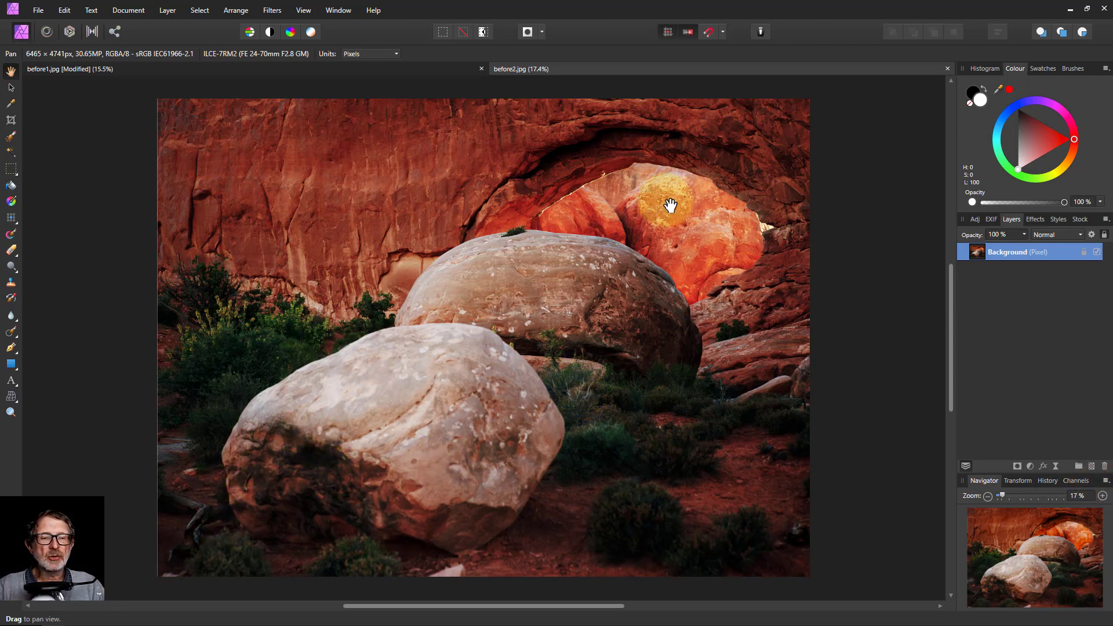
pyautogui.click(1056, 466)
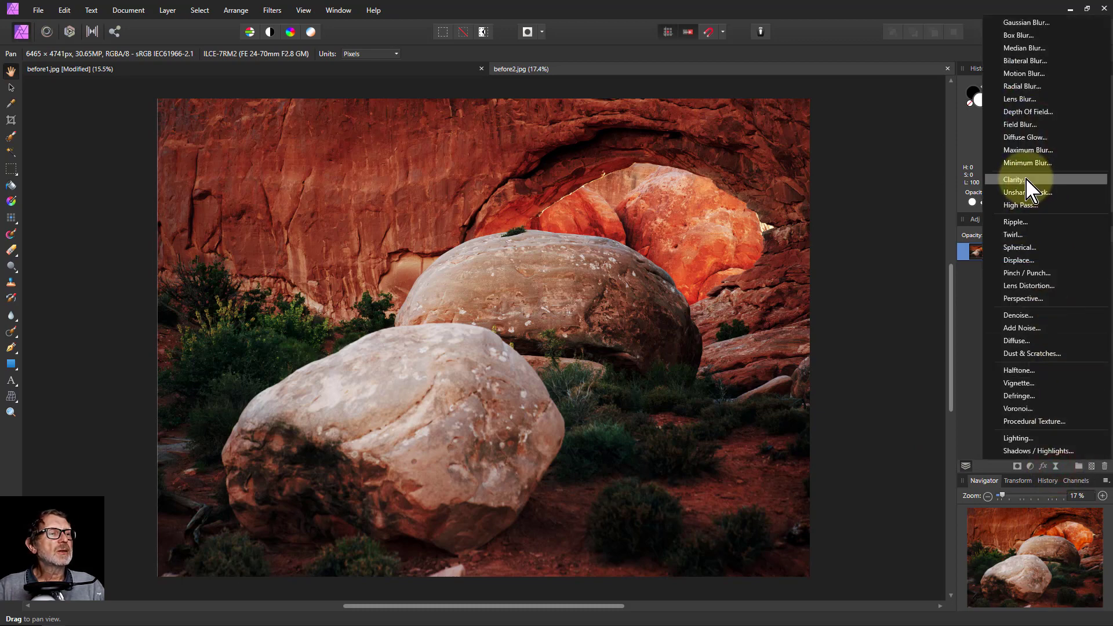
pyautogui.click(1024, 112)
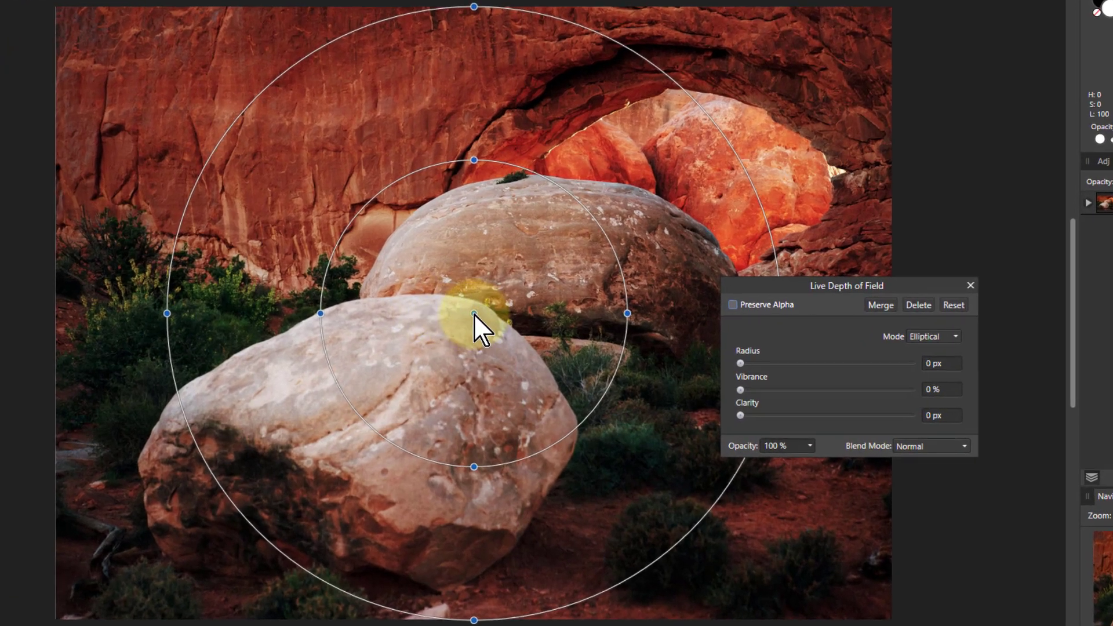
# Centre the elliptical focus area beside the rock arch, enlarge its outer ellipse across the photo and shrink the inner ellipse around the arch opening.
pyautogui.moveTo(524, 268); pyautogui.dragTo(669, 204)
pyautogui.moveTo(354, 207); pyautogui.dragTo(88, 196)
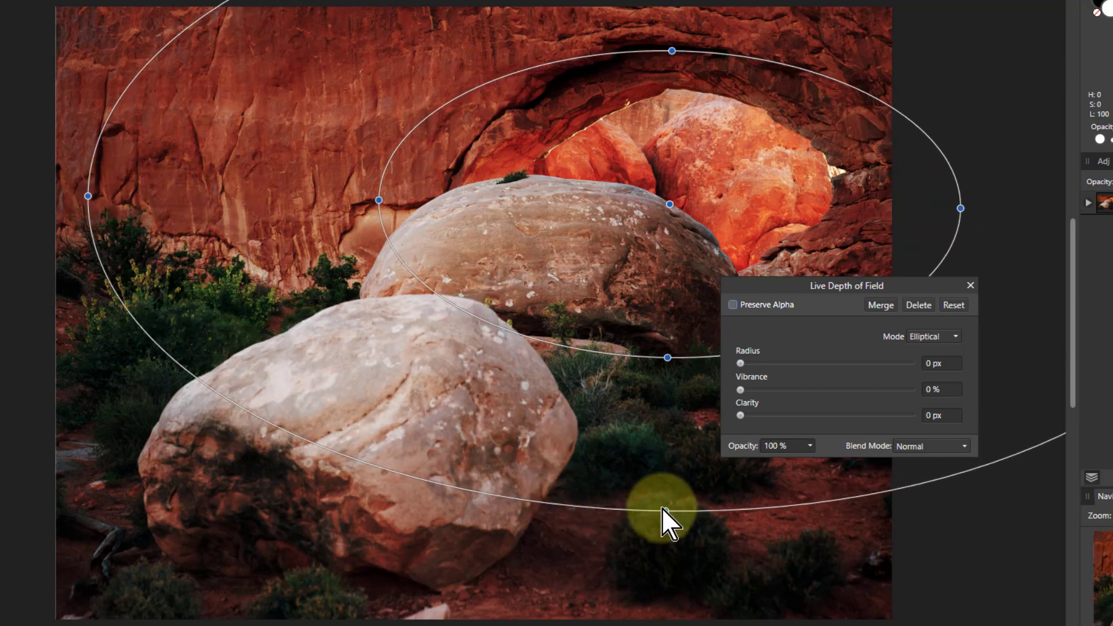
pyautogui.moveTo(664, 512); pyautogui.dragTo(670, 617)
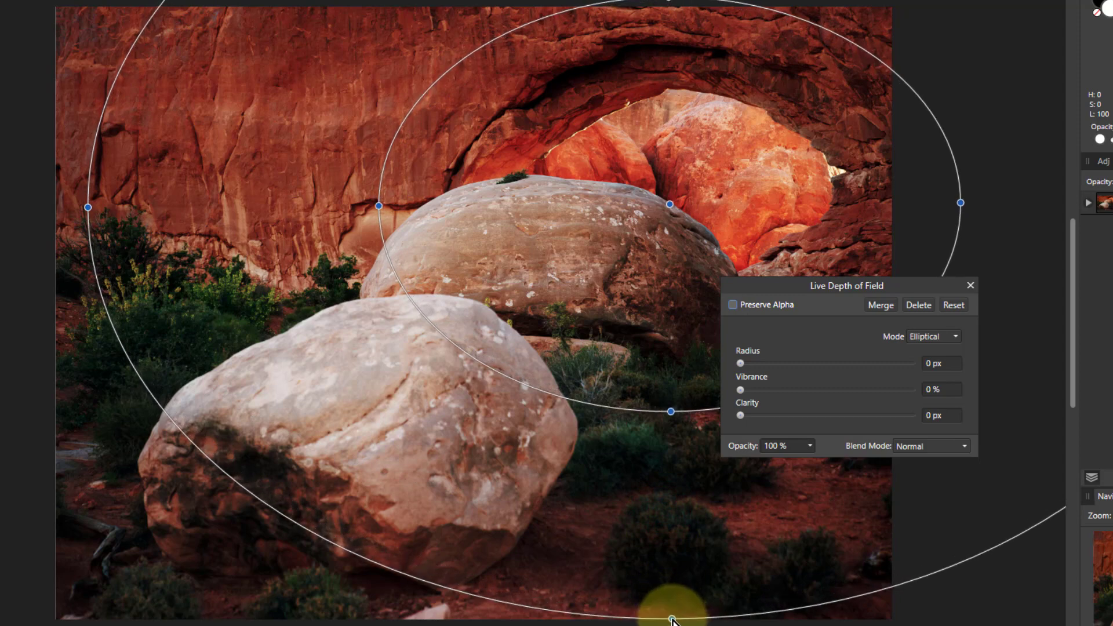
pyautogui.moveTo(378, 205); pyautogui.dragTo(474, 204)
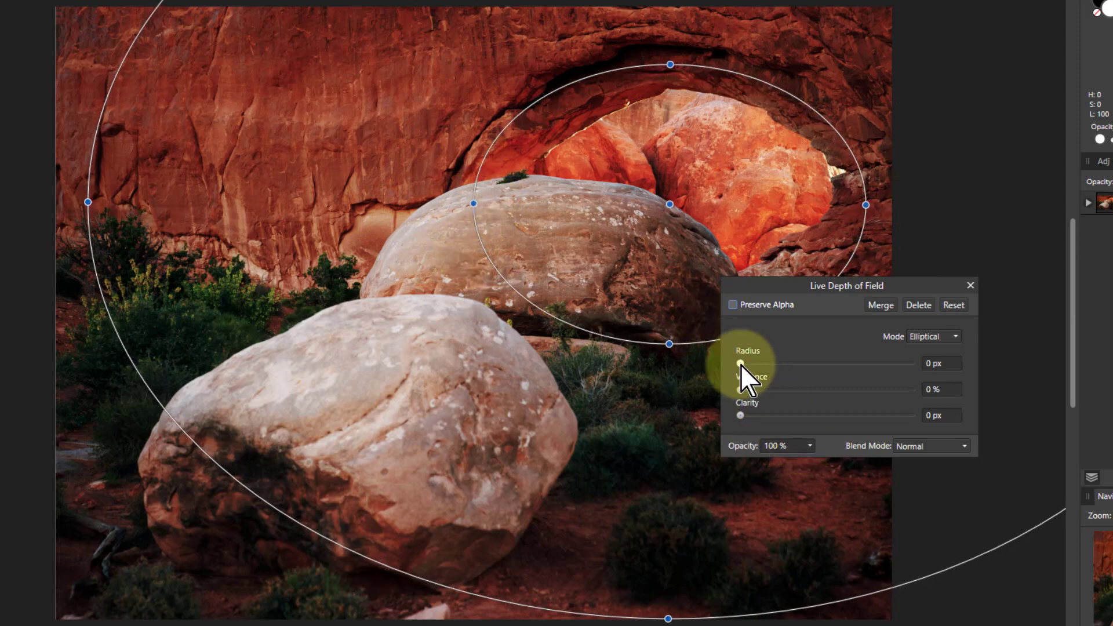
# Enable Preserve Alpha, set the elliptical blur's radius to 29 px and close the filter settings.
pyautogui.click(733, 305)
pyautogui.moveTo(740, 363); pyautogui.dragTo(851, 364)
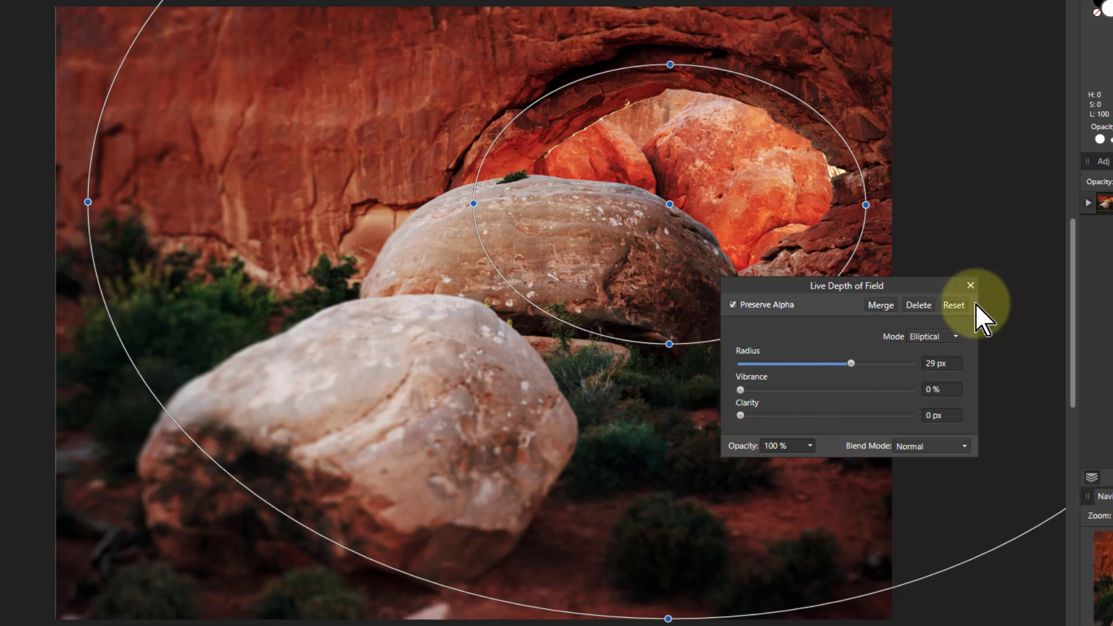
pyautogui.click(970, 285)
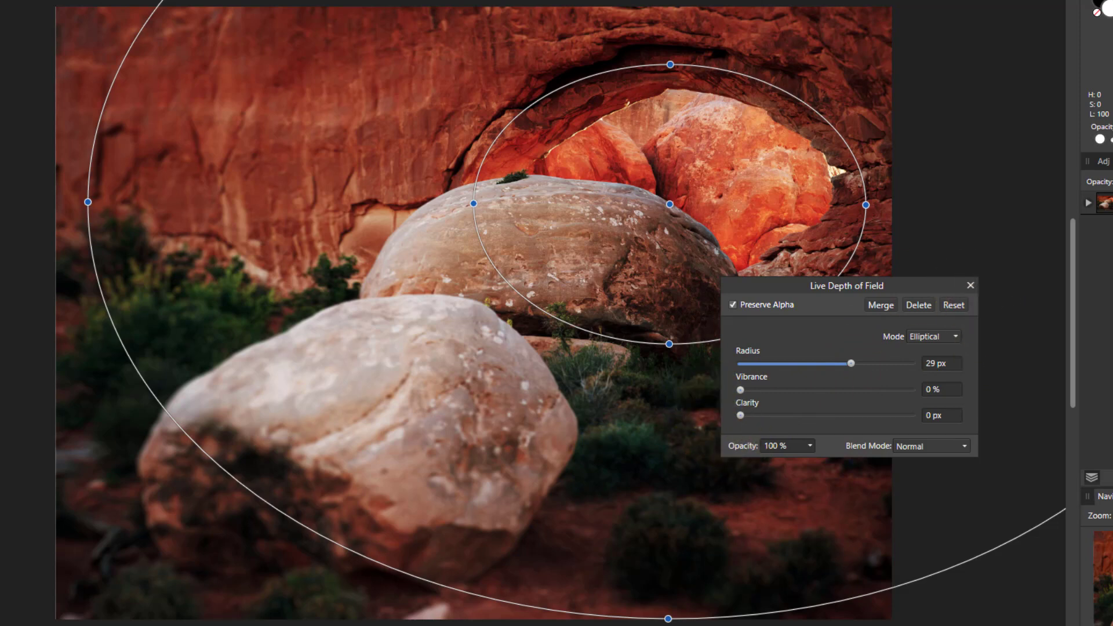